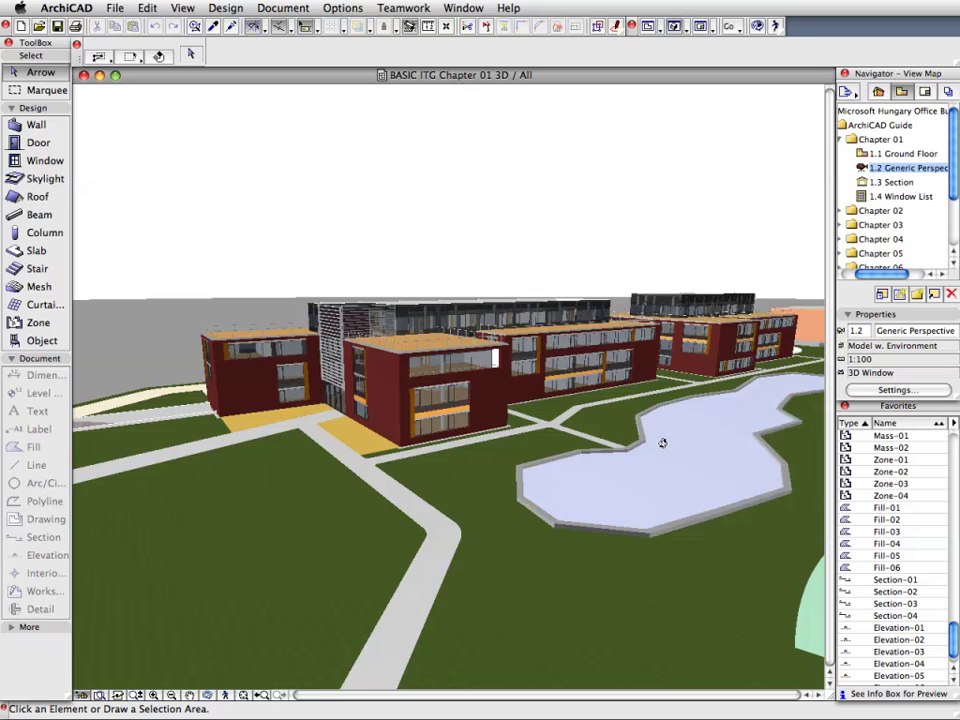
Step: Orbit the 3D campus model for a closer view of the office building
shift+middle_drag(662, 444, 418, 430)
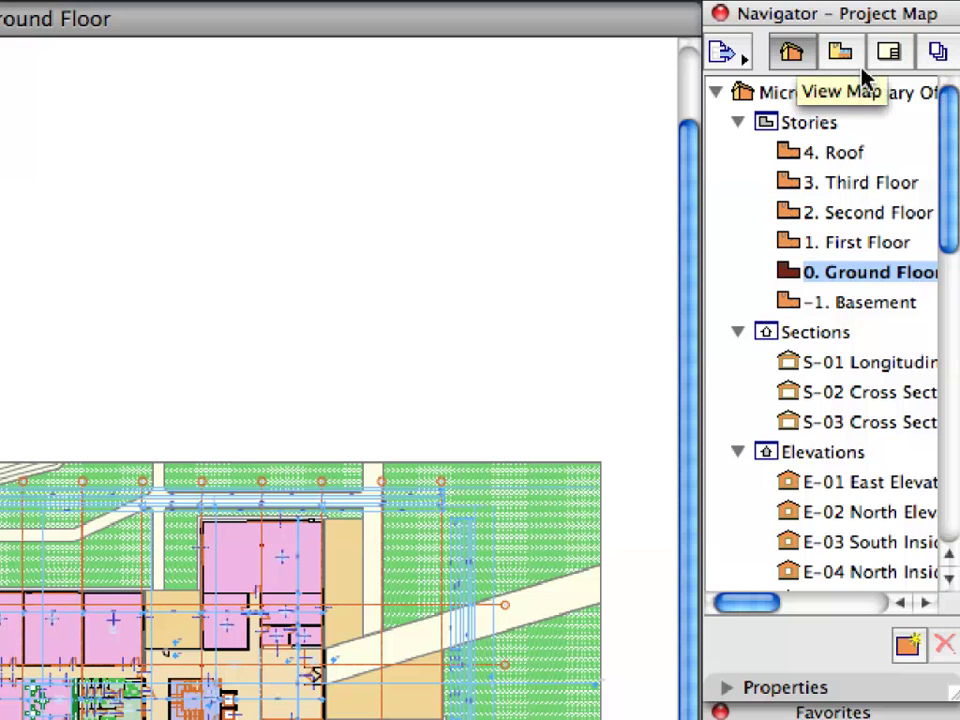
Step: In the View Map, expand ArchiCAD Guide and Chapter 01, and select the 1.1 Ground Floor view
click(856, 56)
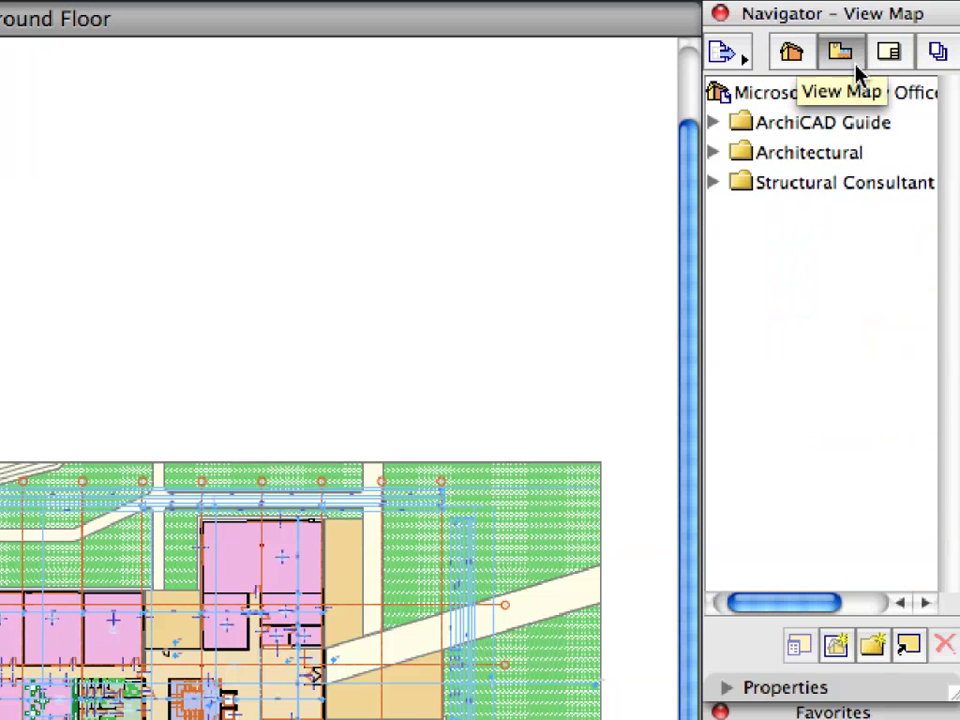
click(851, 100)
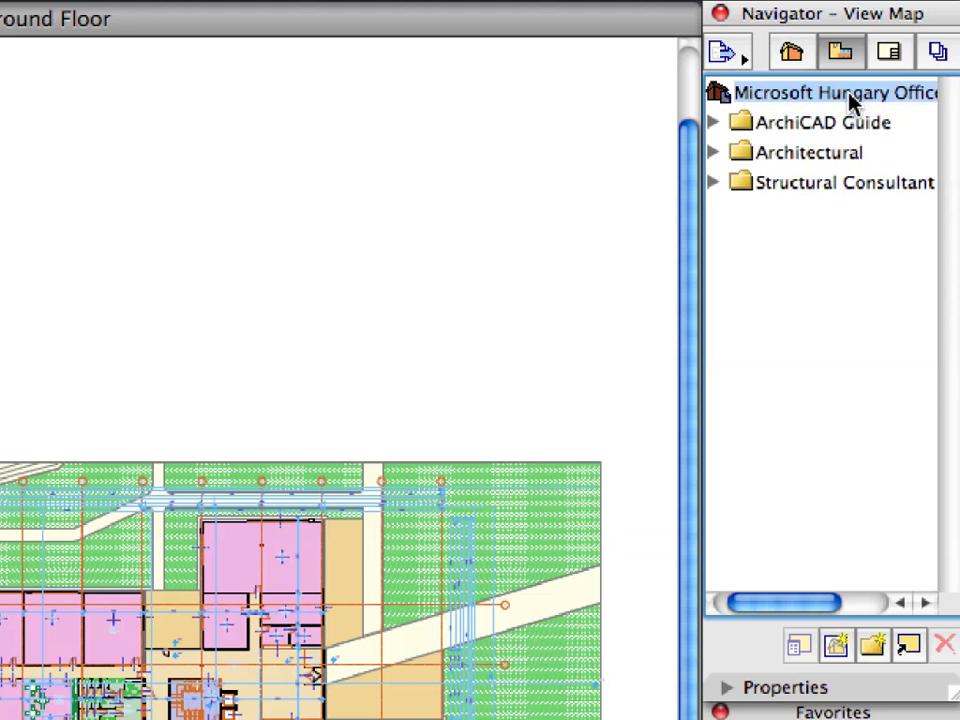
click(746, 126)
click(714, 124)
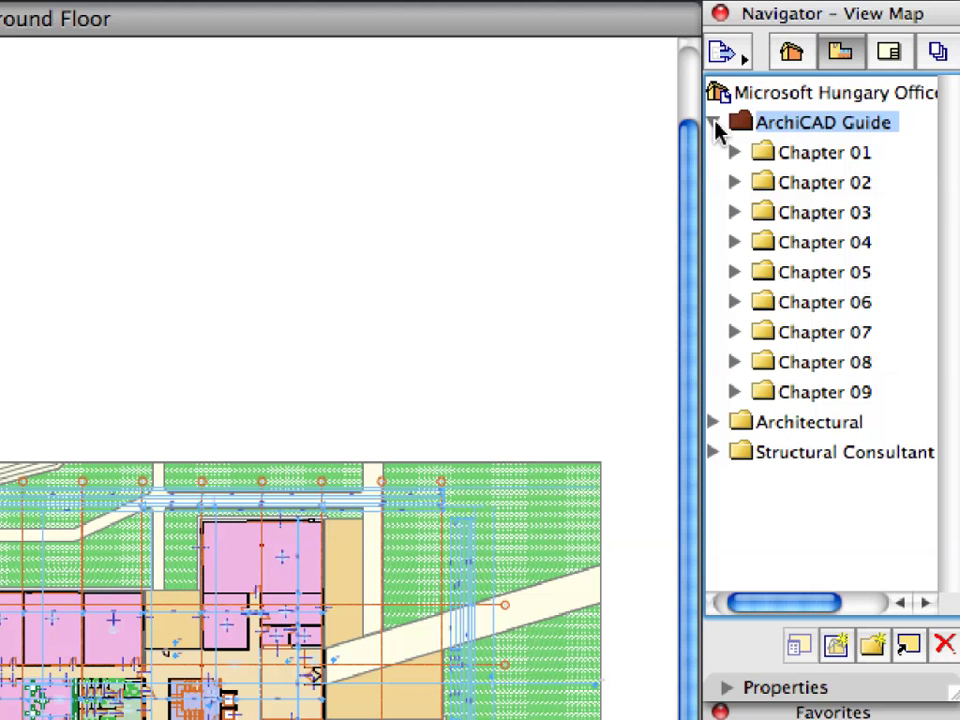
click(784, 157)
click(735, 154)
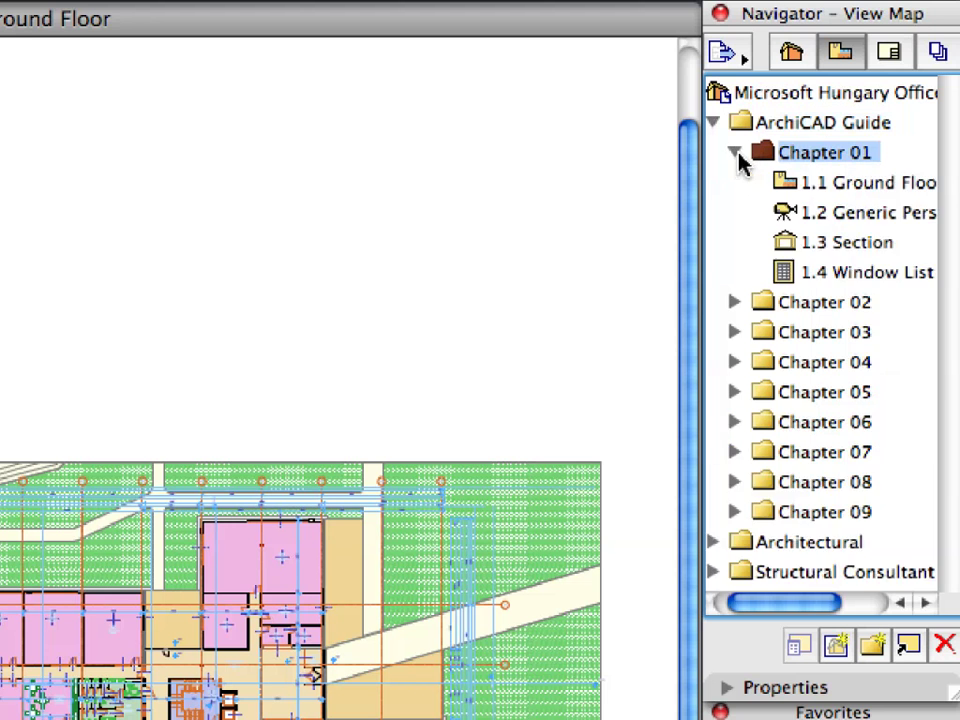
click(796, 186)
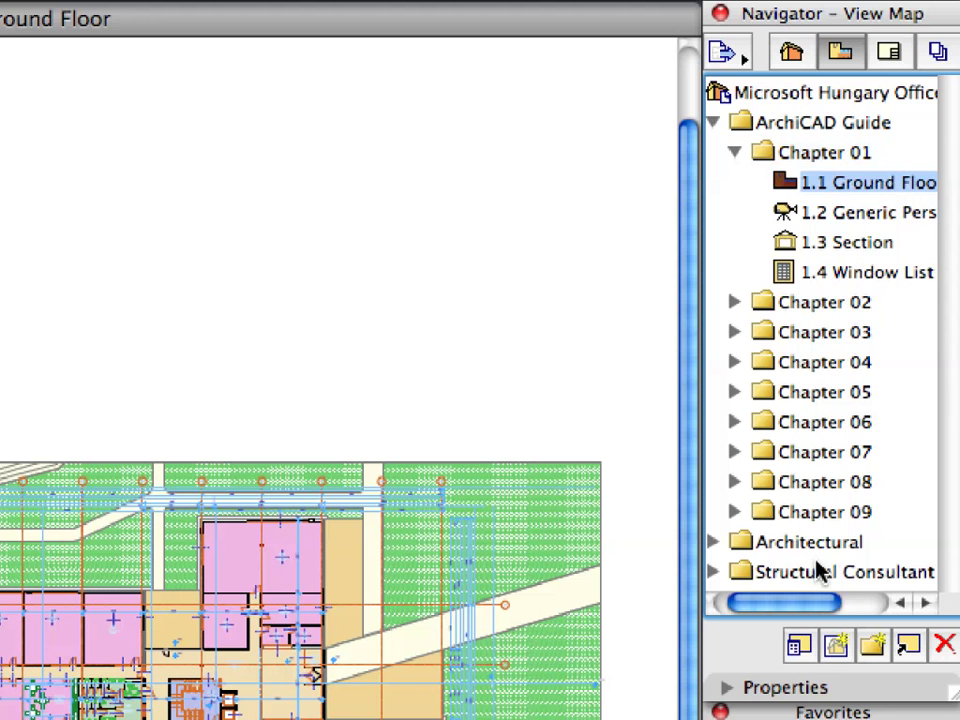
Step: Open the 1.1 Ground Floor view and show its properties (Plans, scale 1:100)
drag(818, 605, 830, 608)
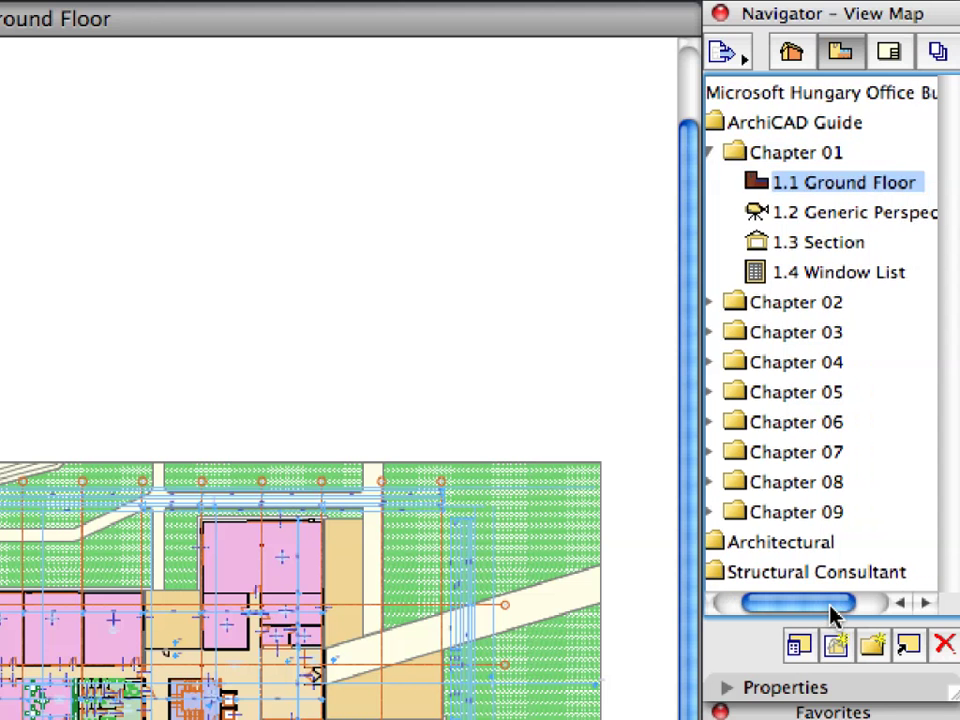
double_click(823, 189)
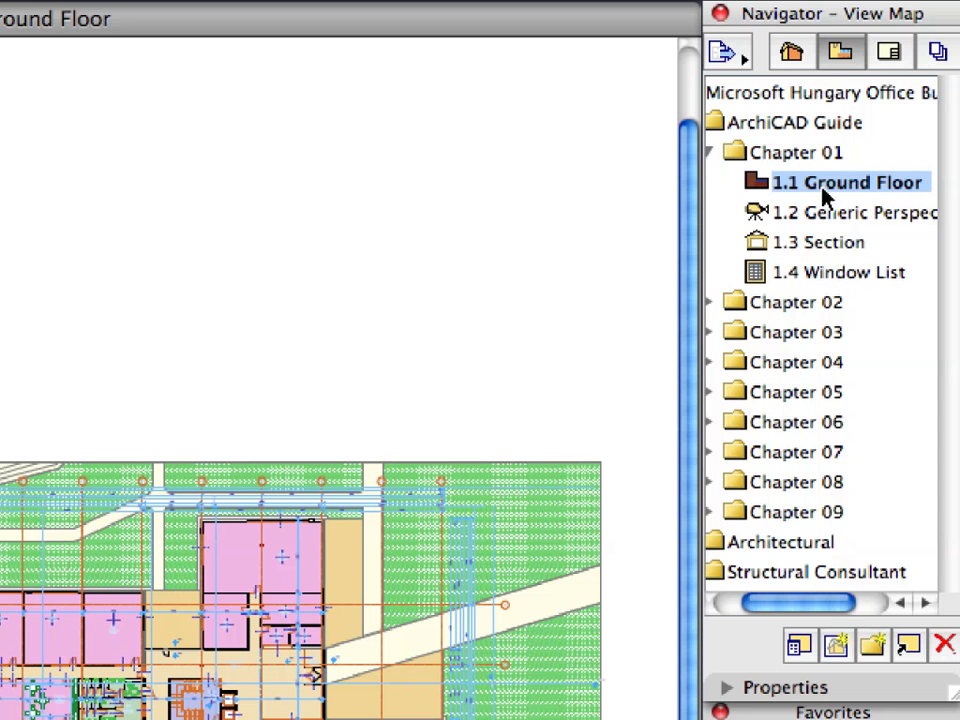
click(728, 688)
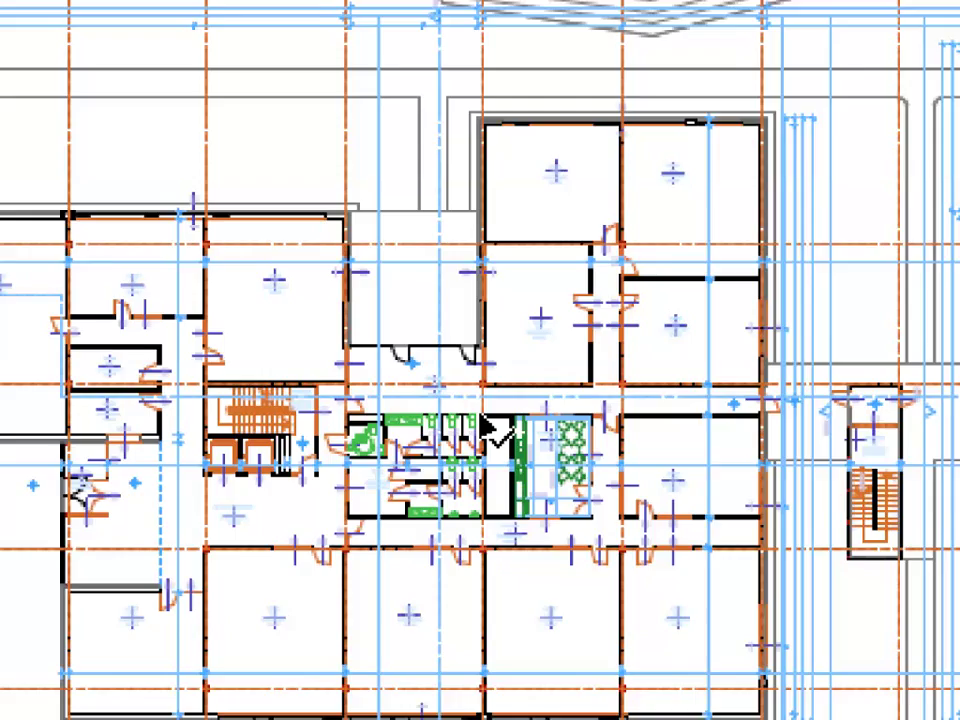
scroll(487, 428, up, 2)
scroll(486, 428, up, 3)
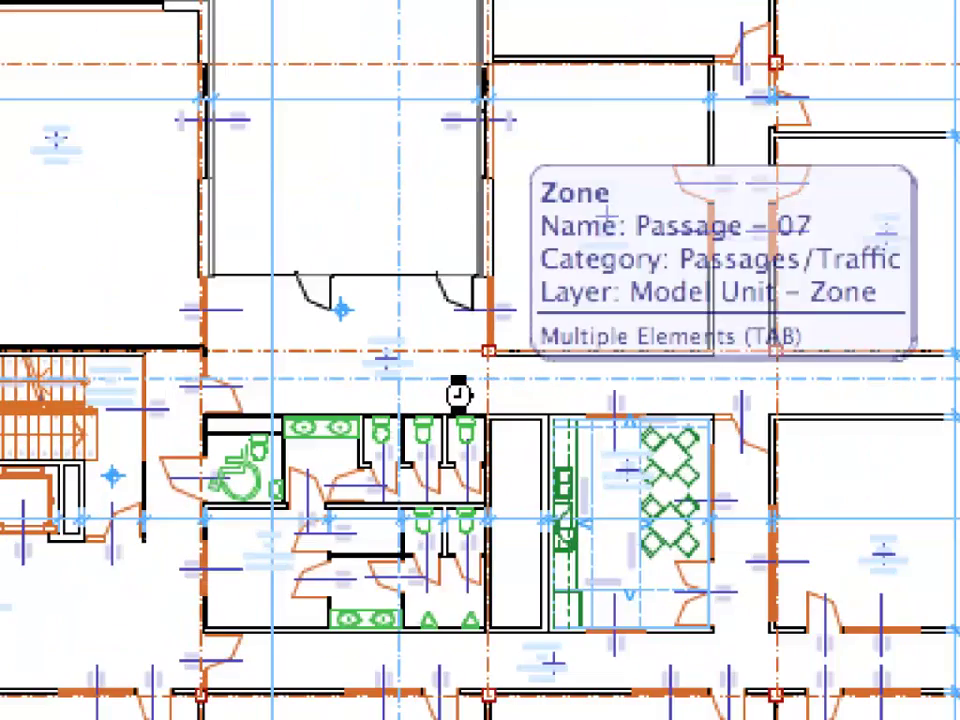
scroll(460, 400, up, 4)
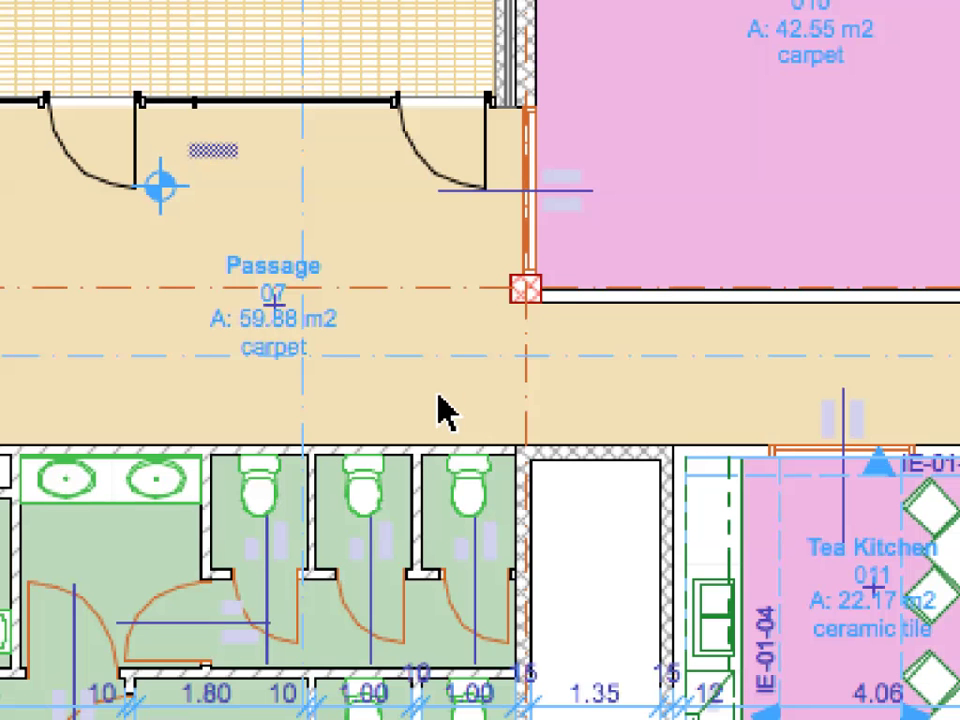
scroll(437, 410, down, 6)
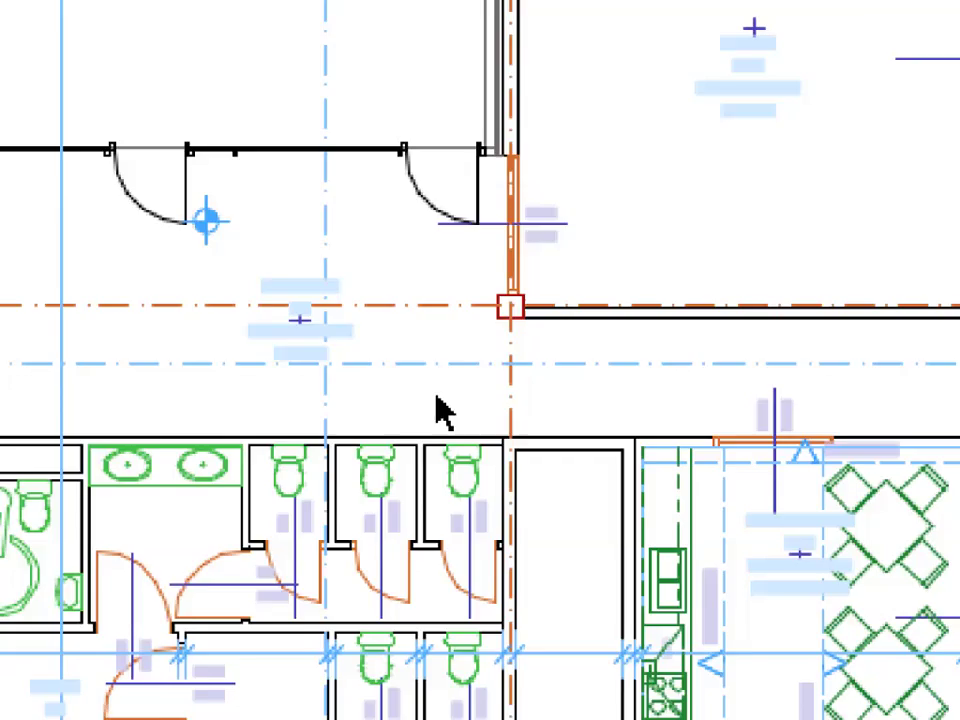
scroll(437, 410, down, 6)
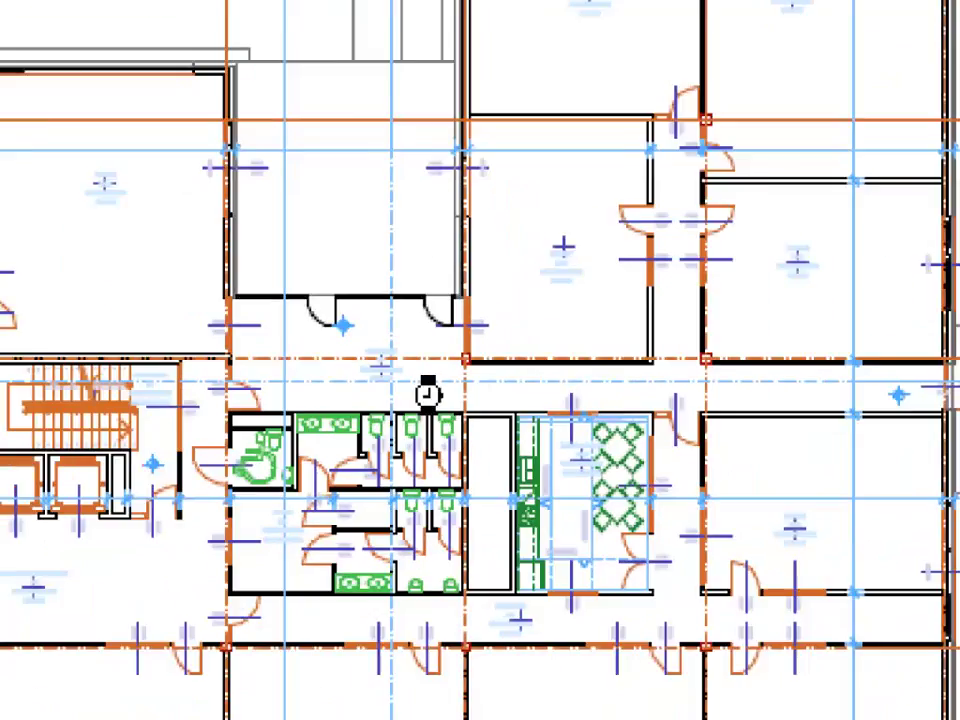
scroll(437, 410, down, 3)
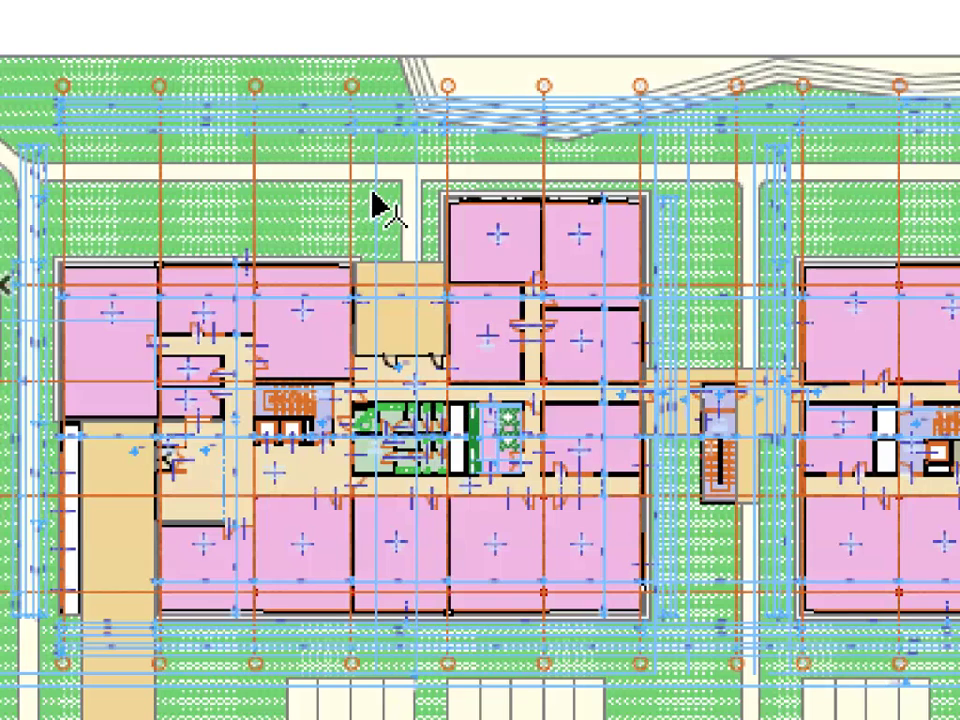
scroll(650, 408, up, 6)
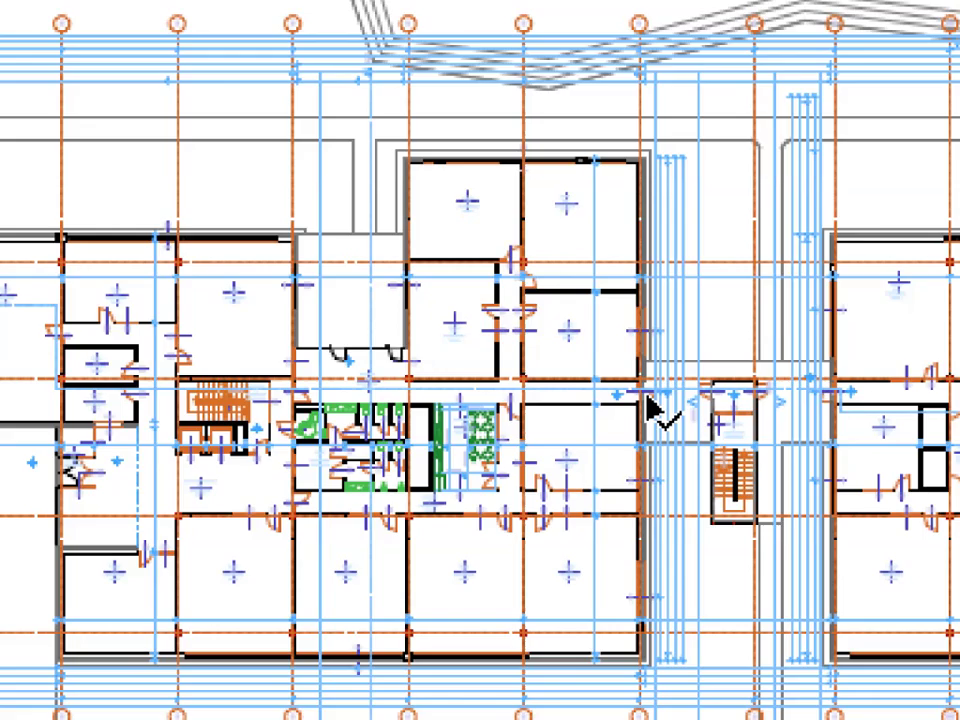
scroll(648, 396, up, 6)
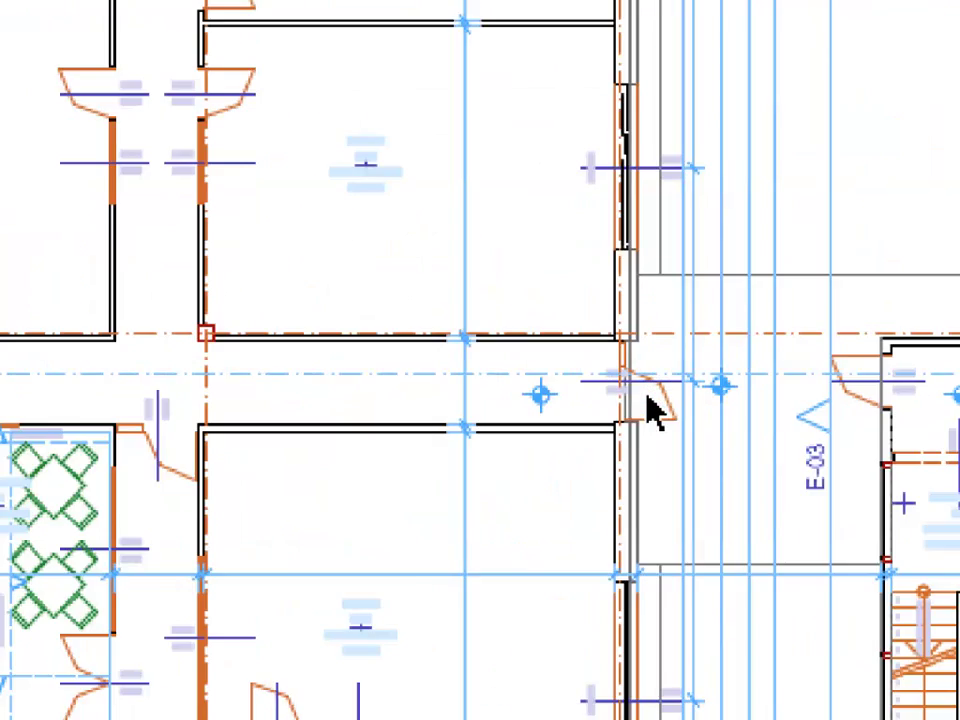
scroll(648, 400, up, 1)
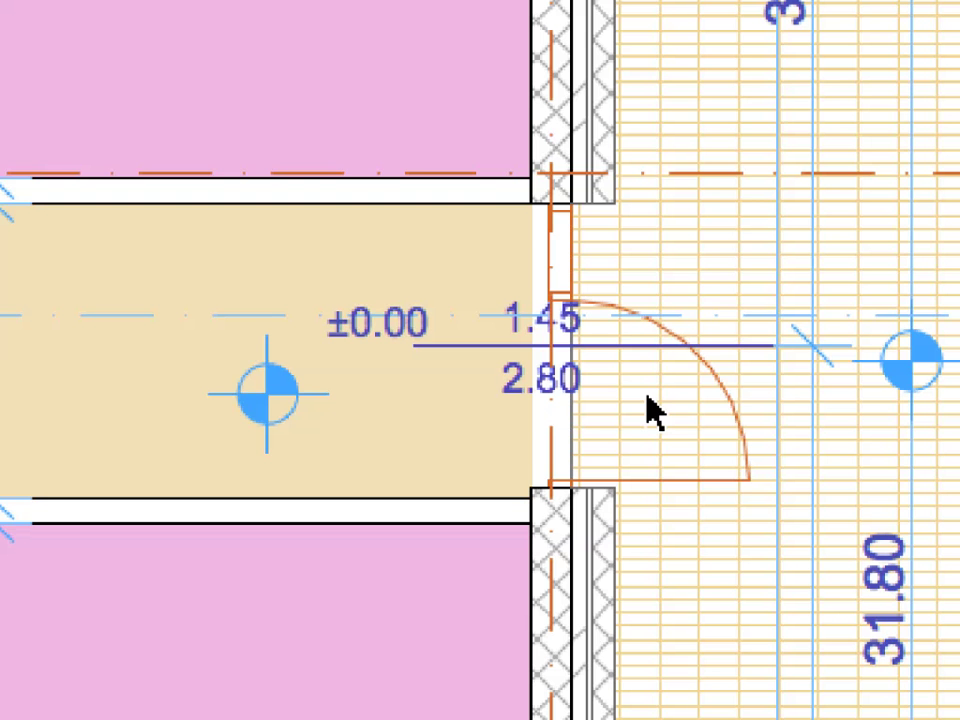
middle_drag(257, 289, 800, 287)
scroll(315, 278, down, 4)
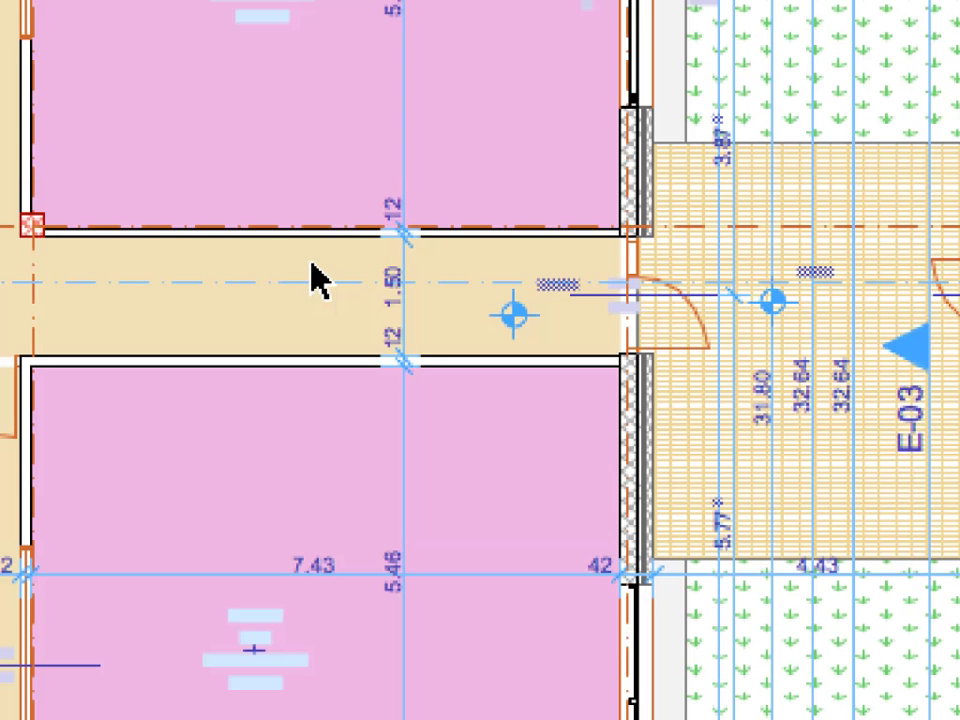
middle_drag(312, 280, 955, 163)
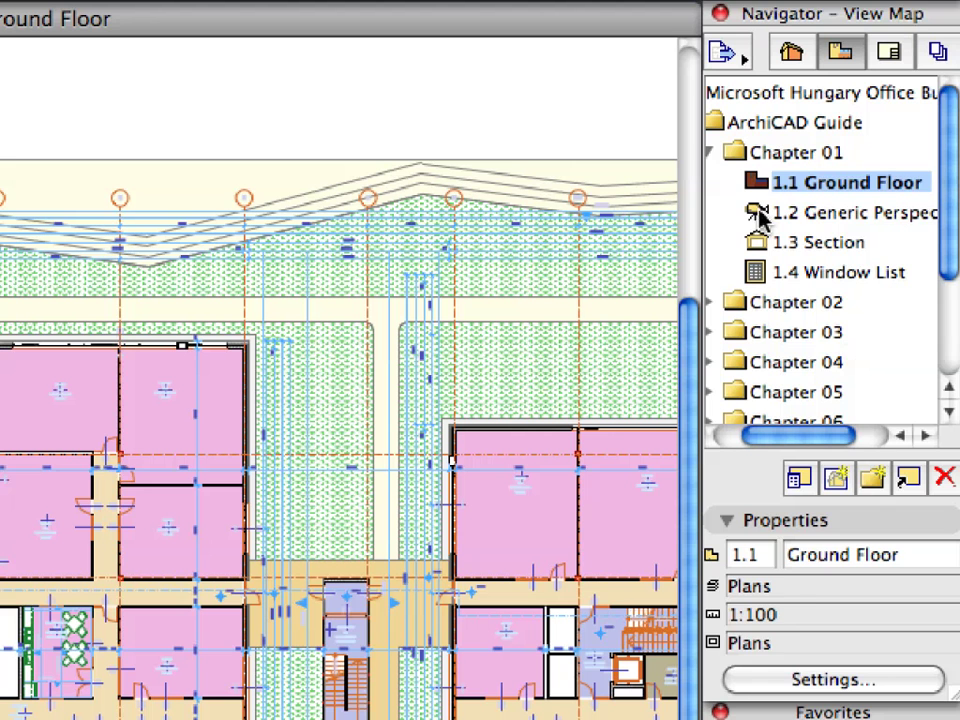
Step: Open the 1.2 Generic Perspective view as a 3D window of the office campus
click(757, 213)
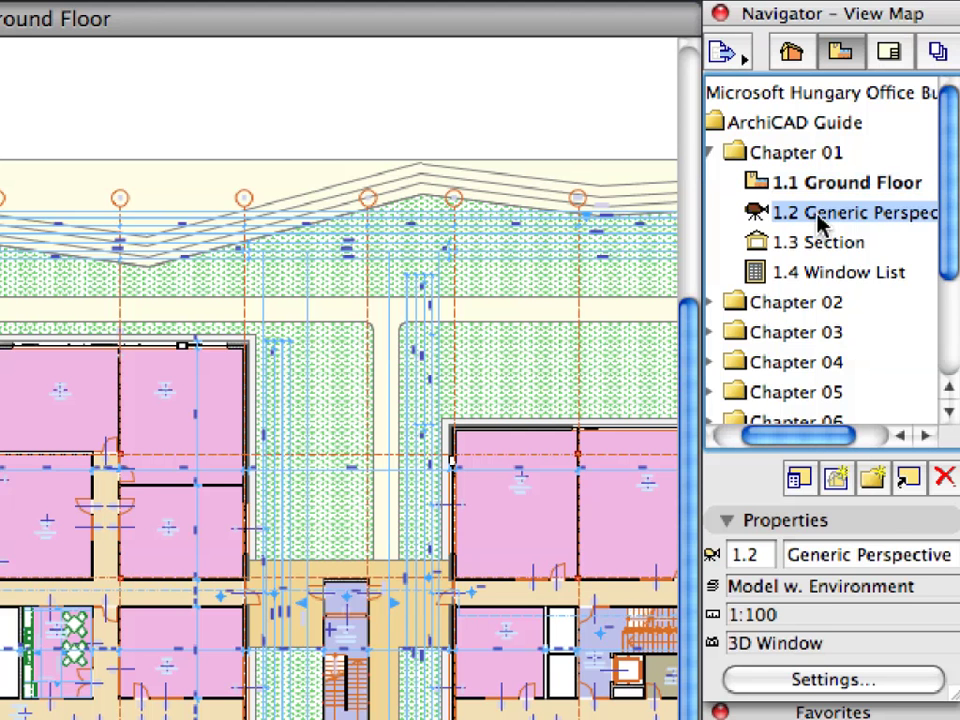
double_click(818, 216)
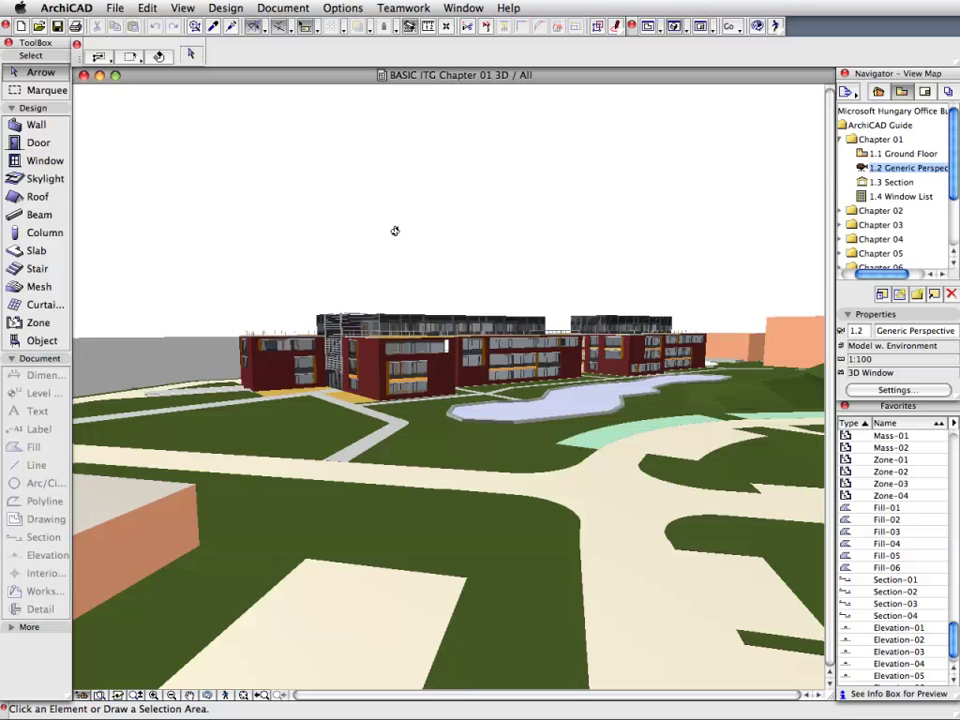
middle_drag(395, 231, 619, 280)
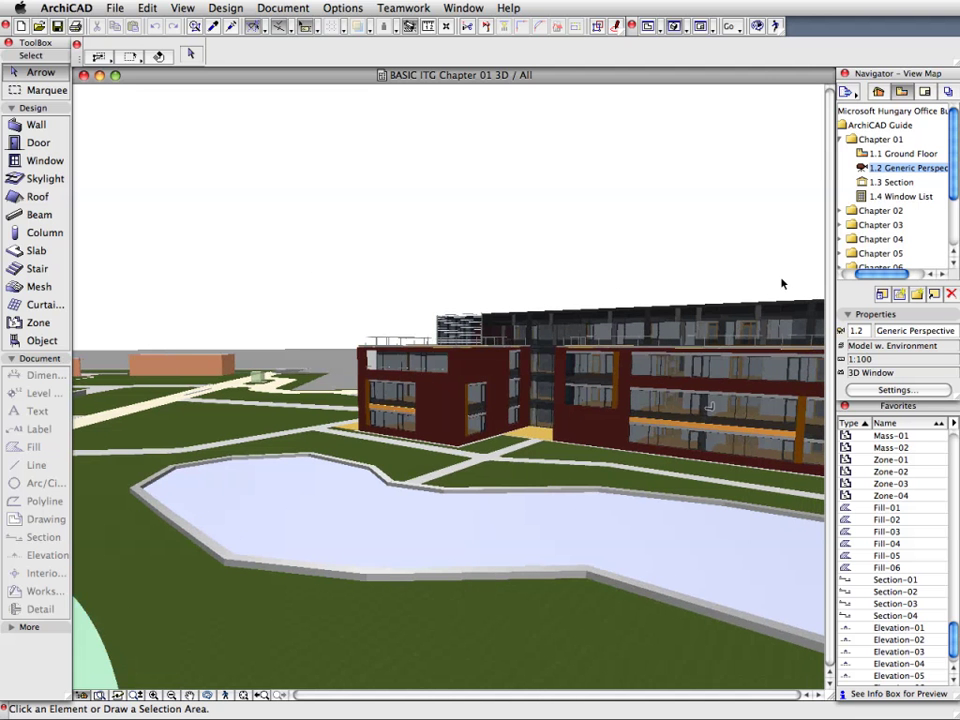
middle_drag(782, 284, 200, 262)
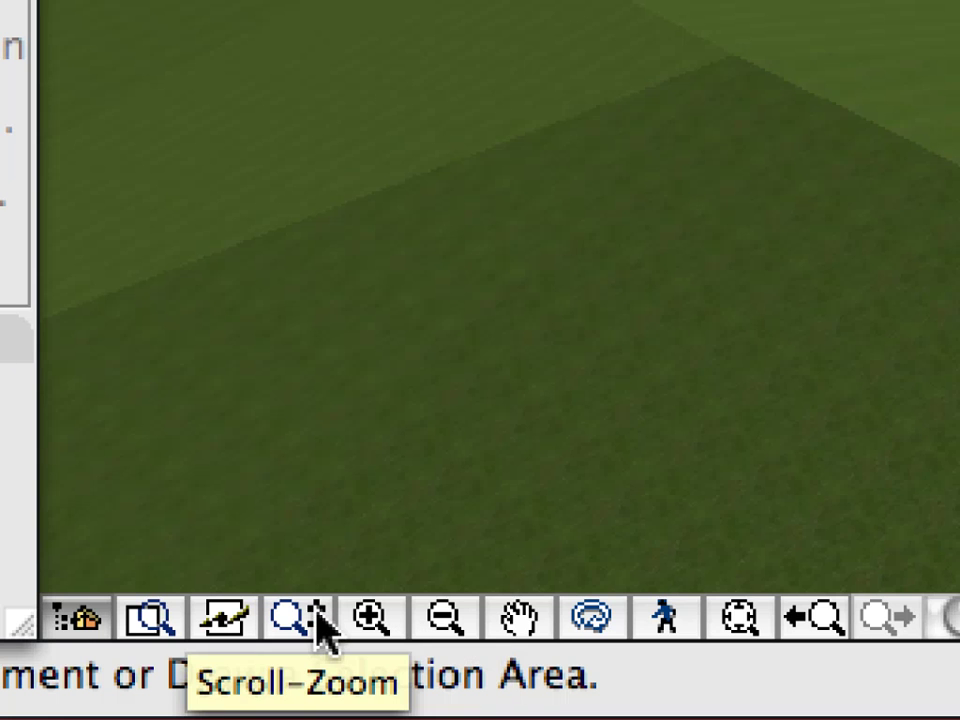
Step: Orbit the perspective close to the red-brick facade with full-height glazing and orange trim
click(600, 633)
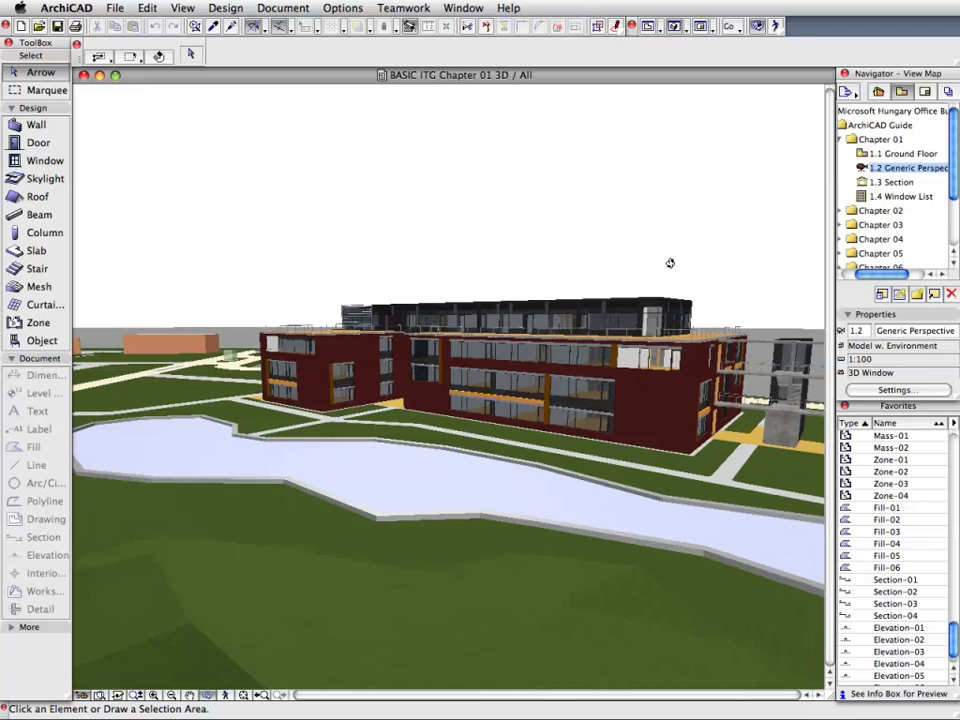
drag(669, 266, 539, 247)
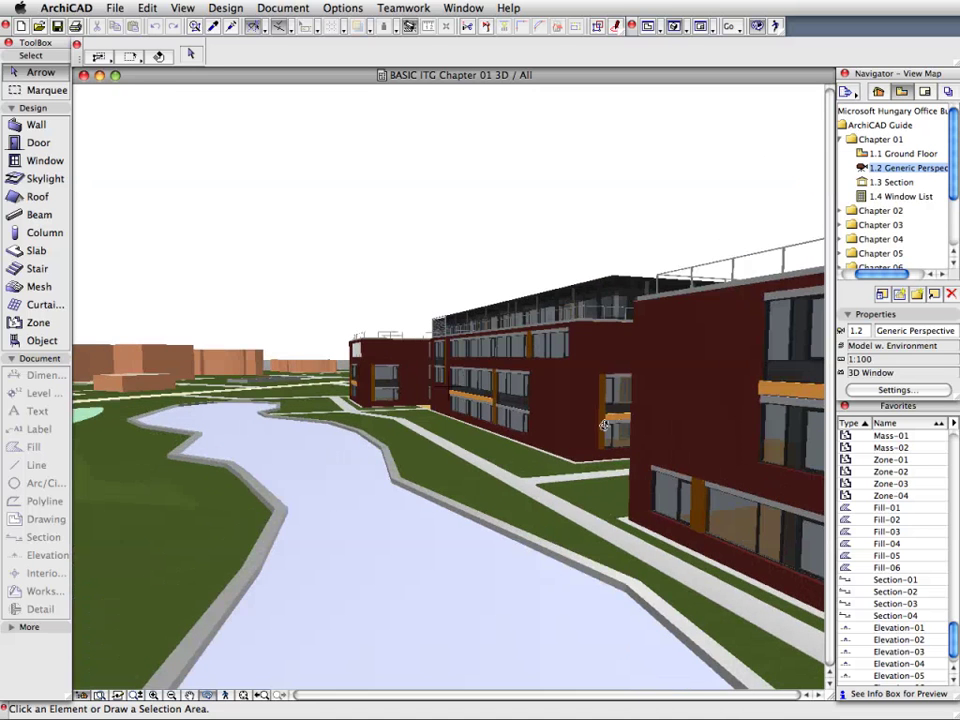
drag(605, 427, 519, 467)
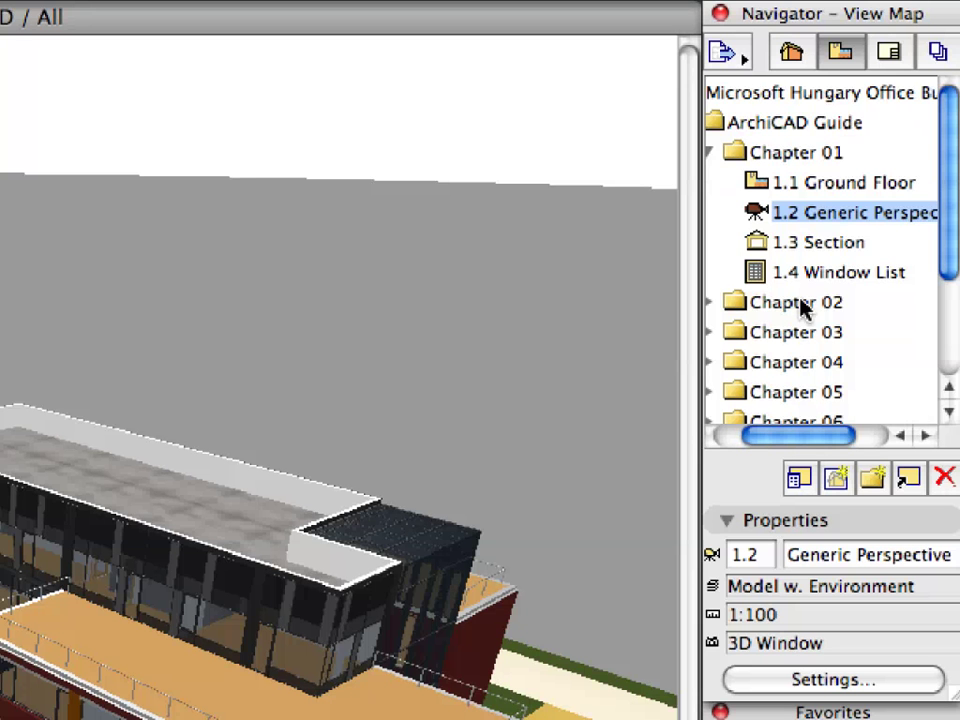
Step: Open the 1.3 Section (S-01 Longitudinal Section), pan from grid line 14 to 2, and zoom into the stairwell
click(757, 246)
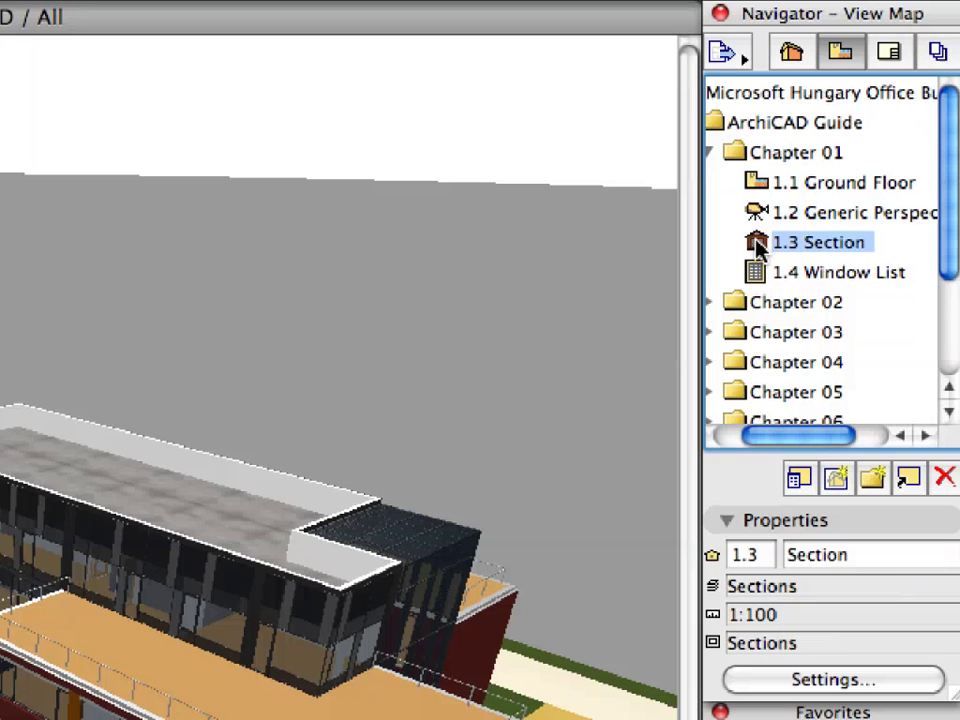
double_click(868, 250)
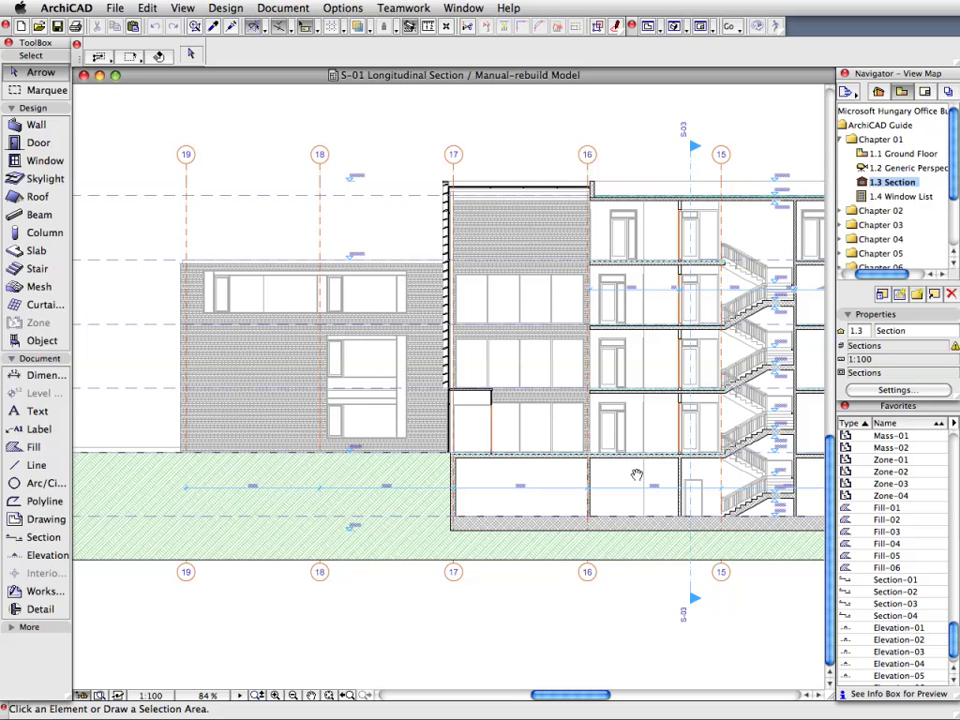
mouse_move(636, 475)
mouse_down()
mouse_move(222, 459)
mouse_move(81, 476)
mouse_up()
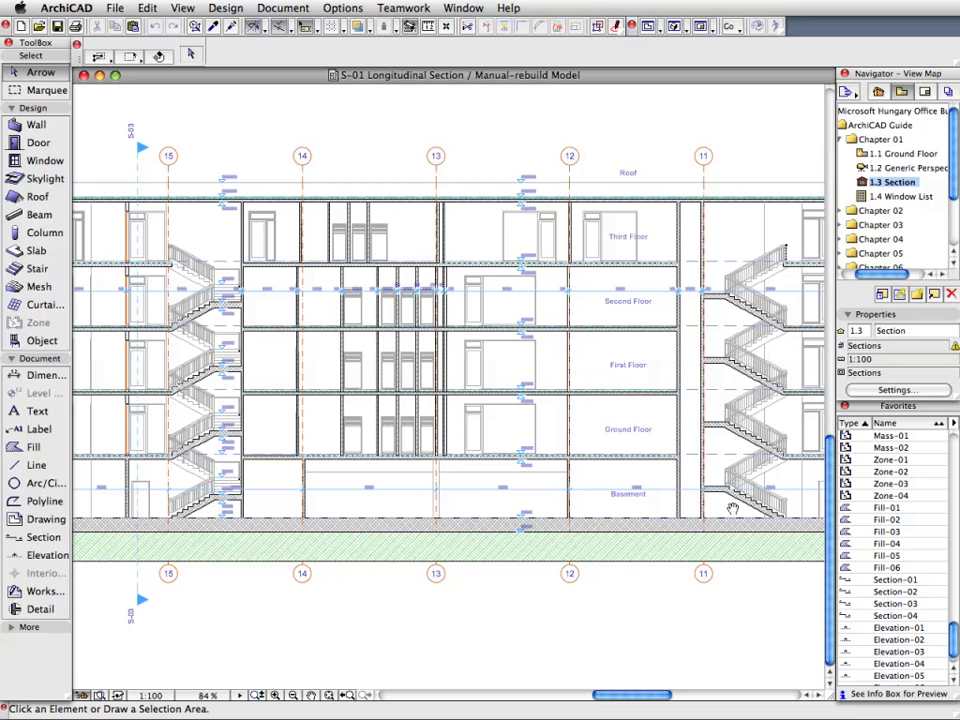
mouse_move(733, 509)
mouse_down()
mouse_move(235, 490)
mouse_move(133, 509)
mouse_up()
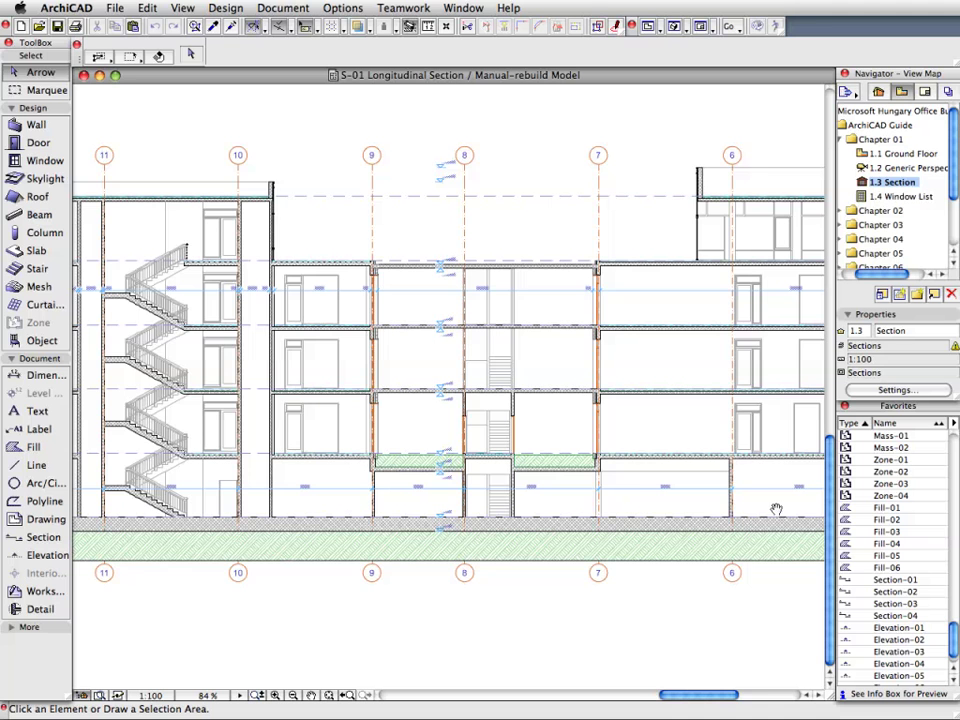
drag(775, 510, 115, 518)
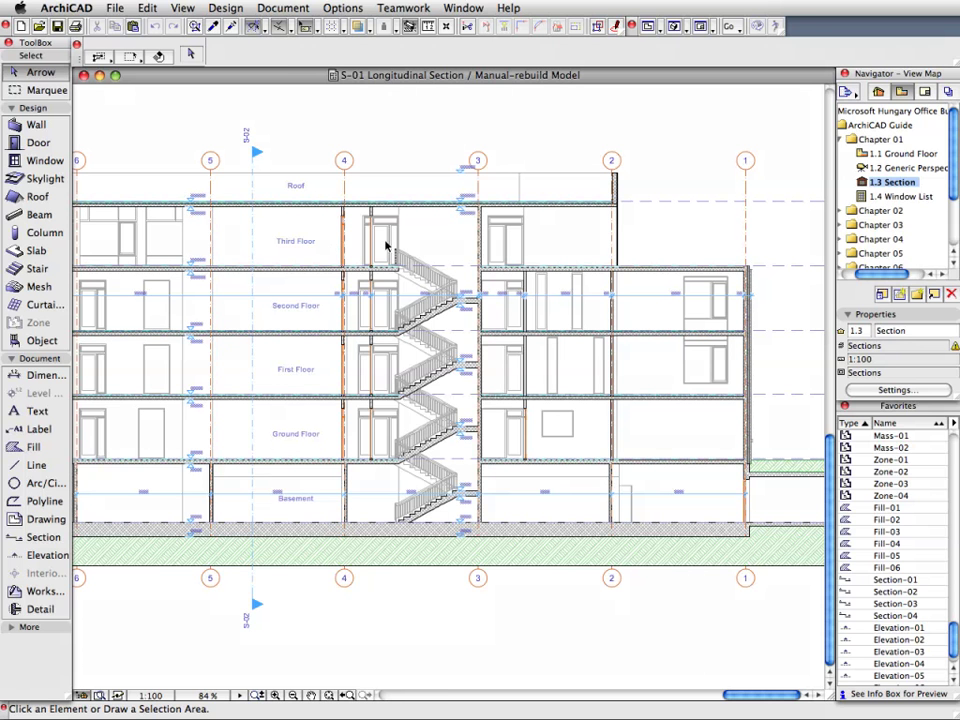
scroll(420, 249, up, 5)
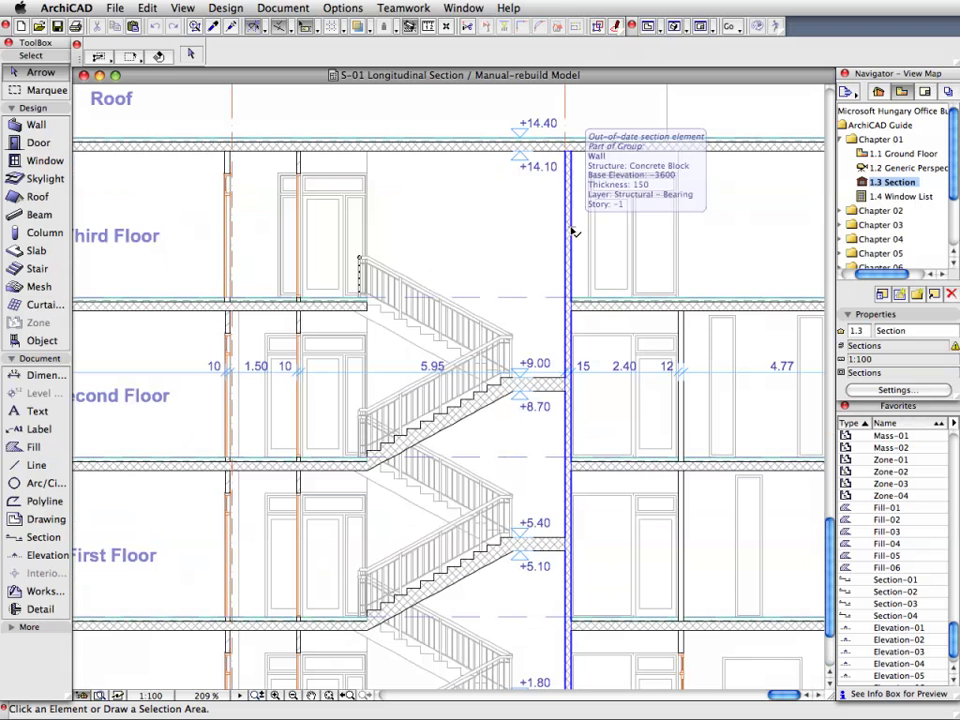
Step: Select the concrete-block bearing wall beside the stairwell in the section
click(575, 232)
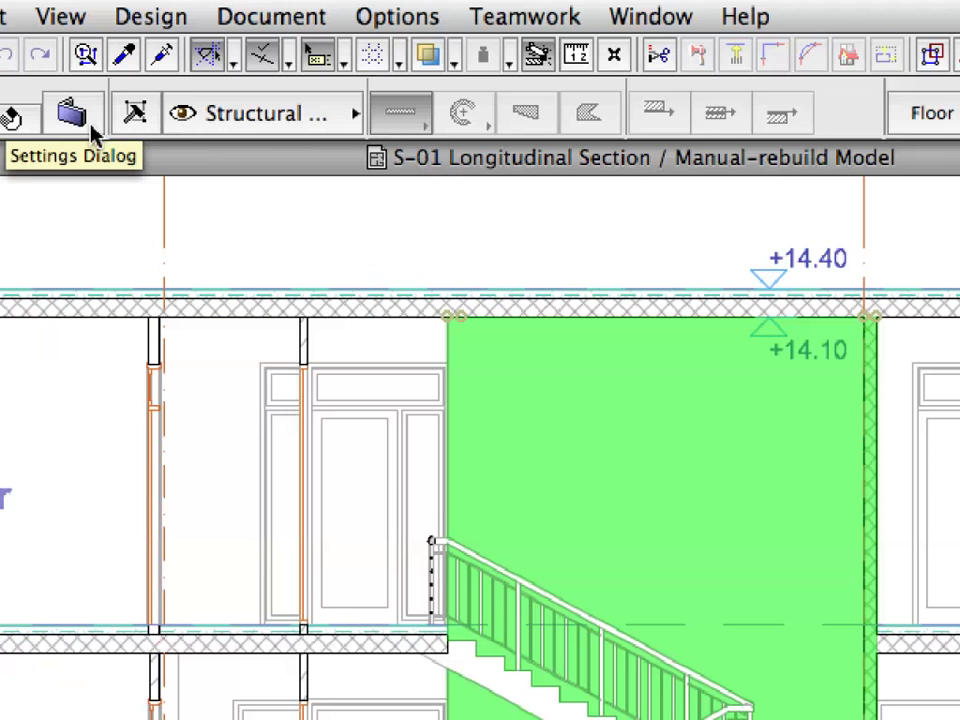
click(91, 130)
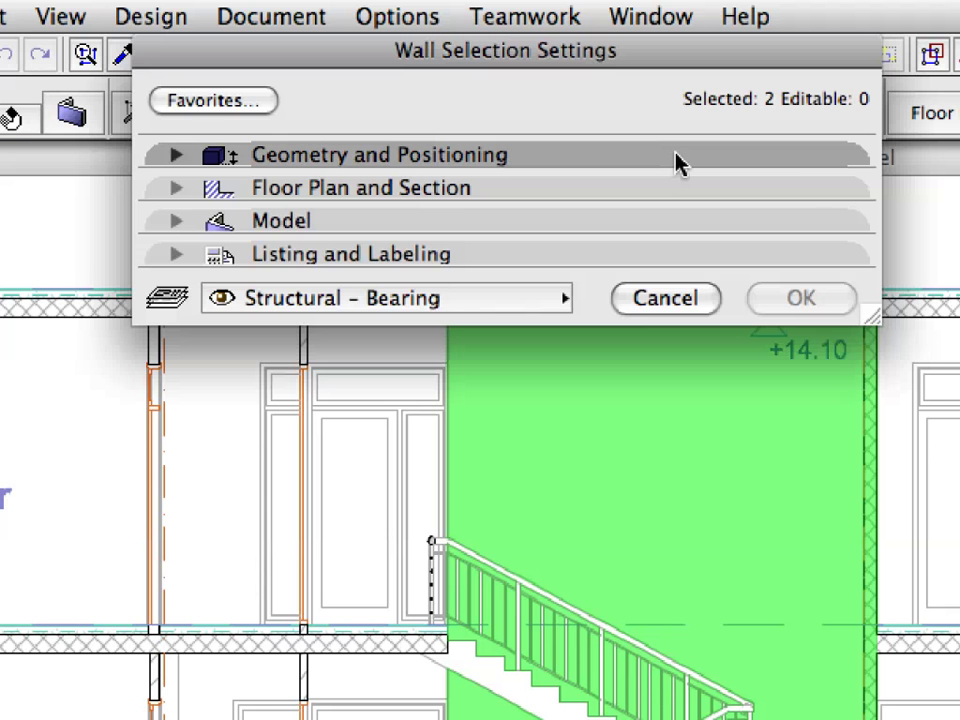
click(677, 164)
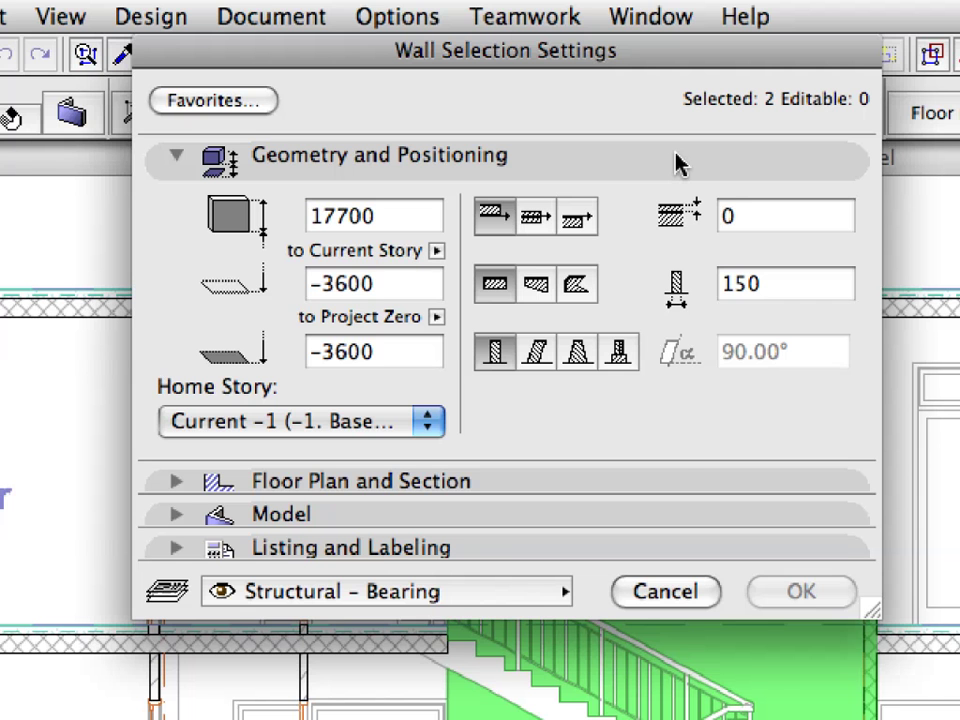
click(677, 164)
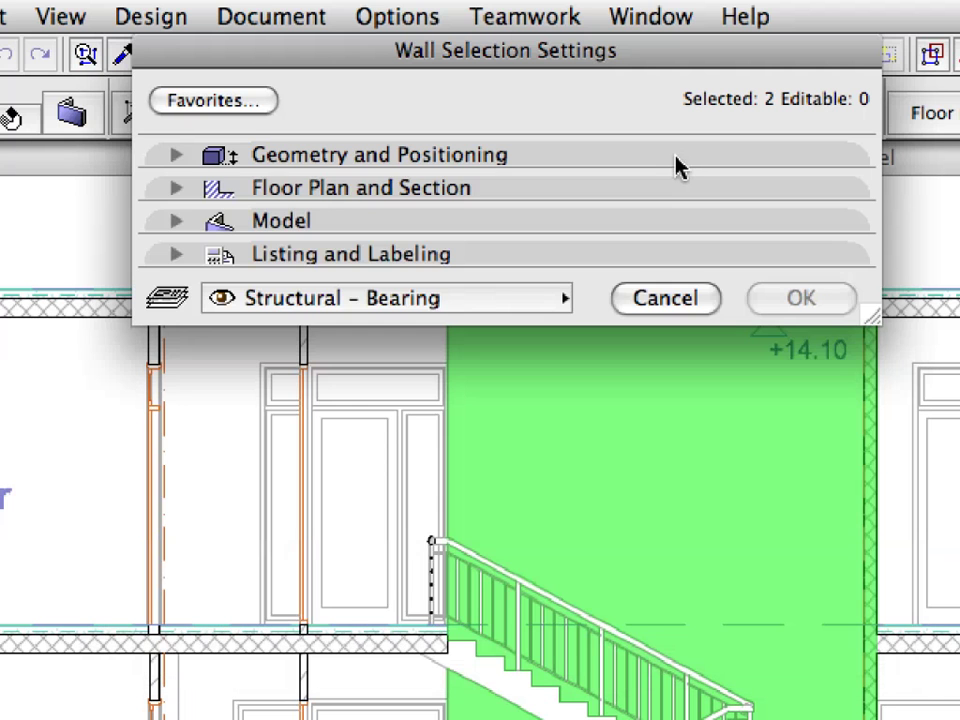
click(680, 190)
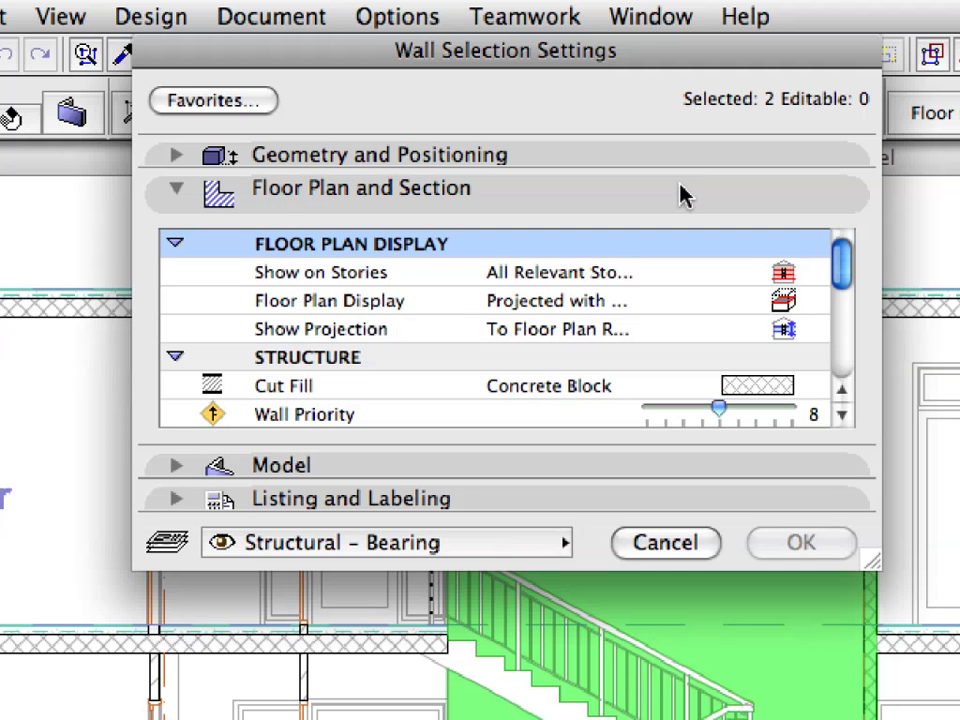
click(682, 192)
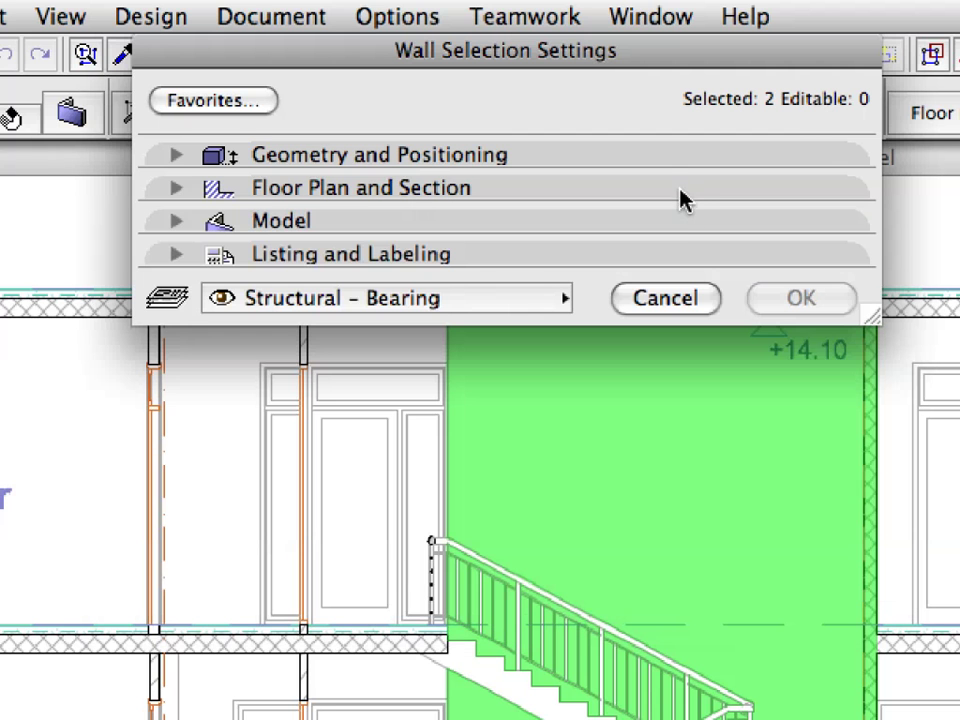
click(705, 300)
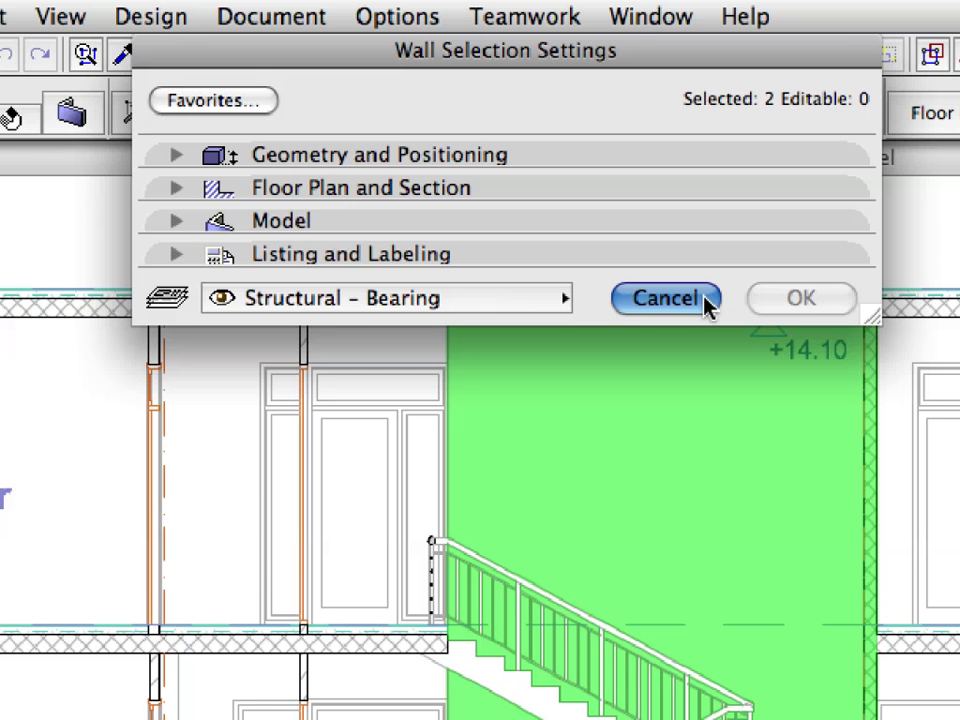
Step: Cancel the wall settings, open the 1.4 Window List, and select the Vent Window 12 and W Direct Glazed 12 rows
click(665, 299)
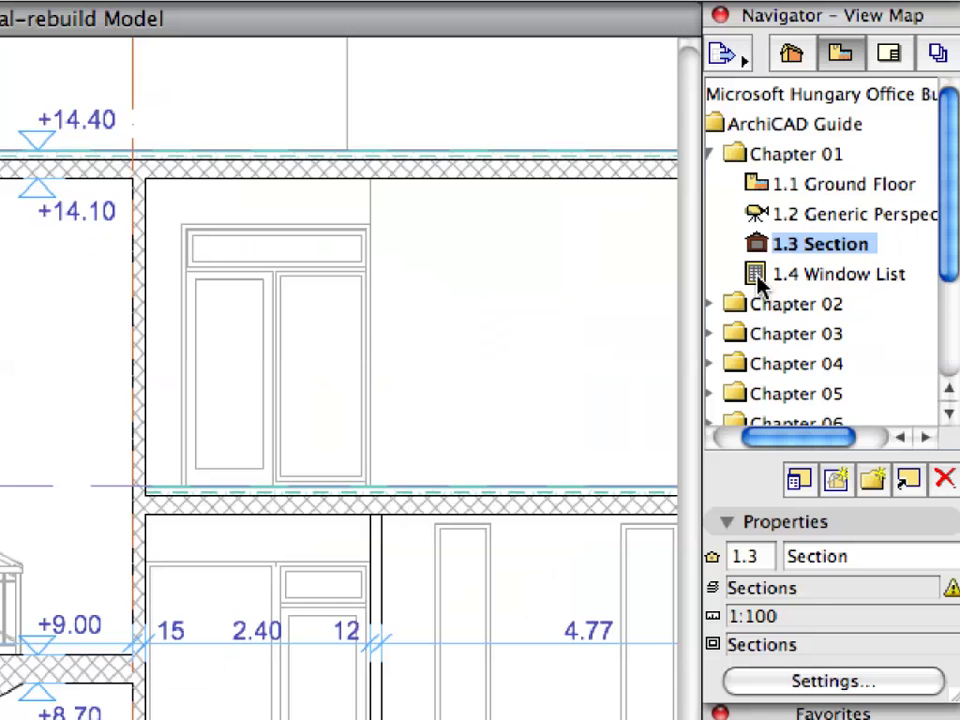
click(863, 200)
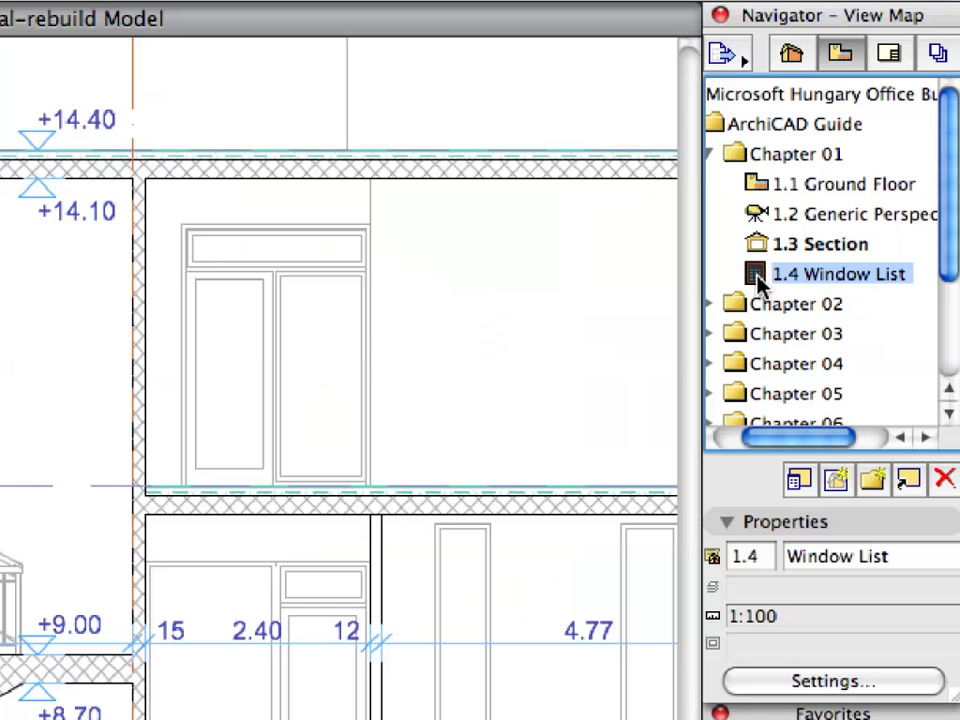
double_click(757, 283)
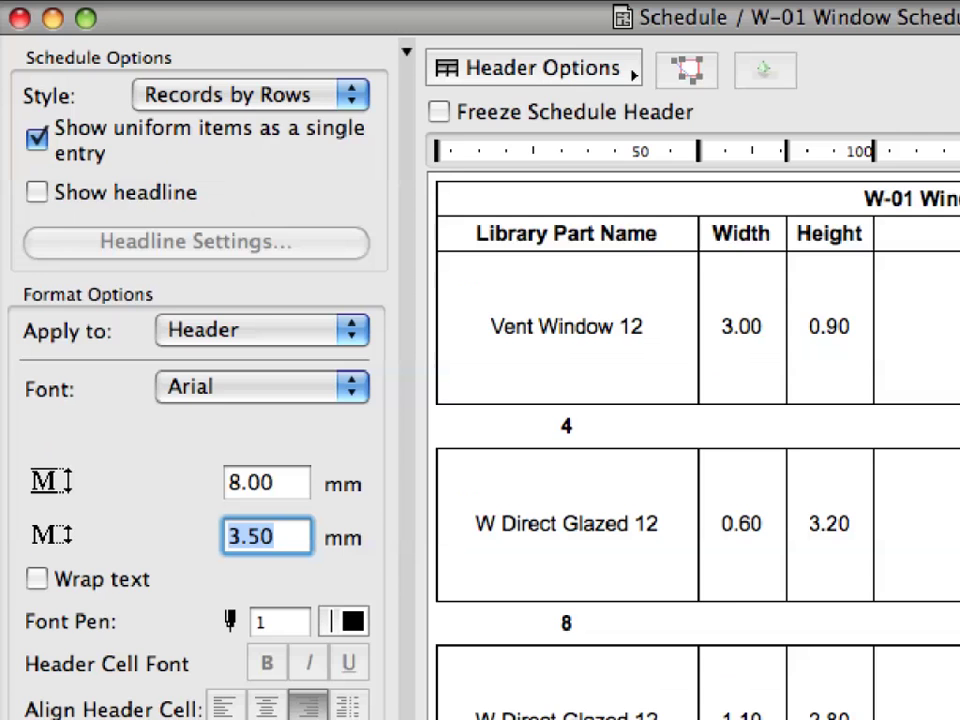
click(382, 240)
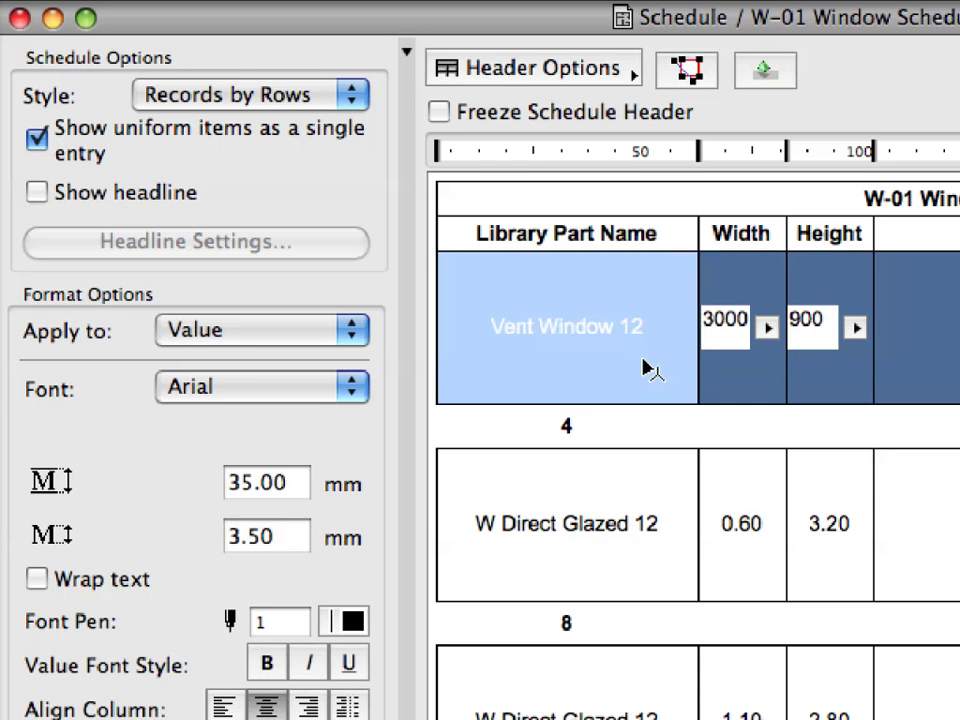
click(652, 566)
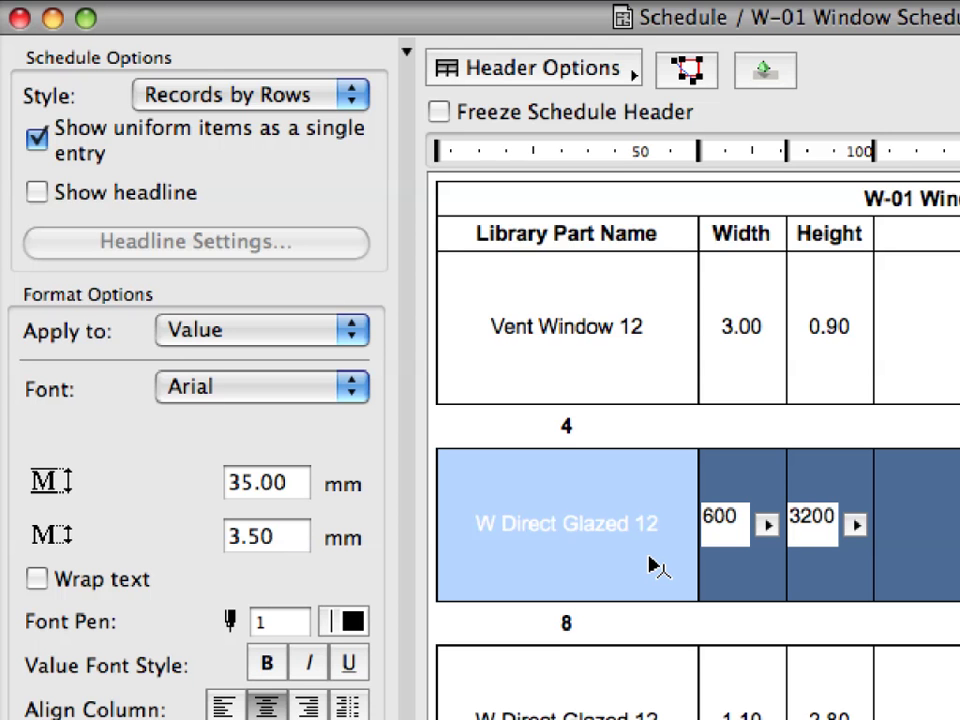